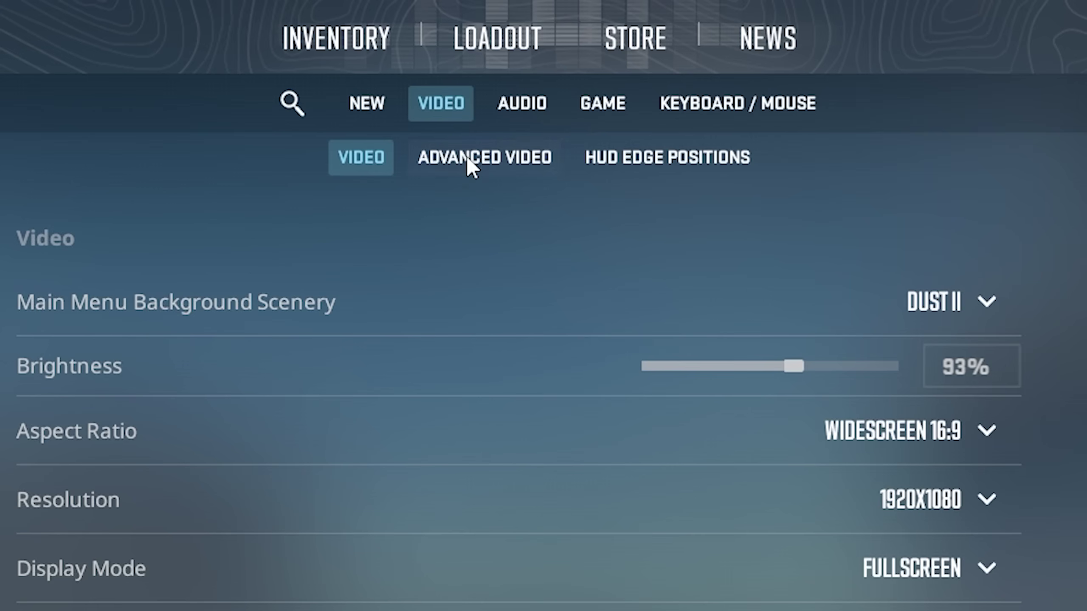
# - Open the advanced video settings in Counter-Strike 2
pyautogui.click(490, 70)
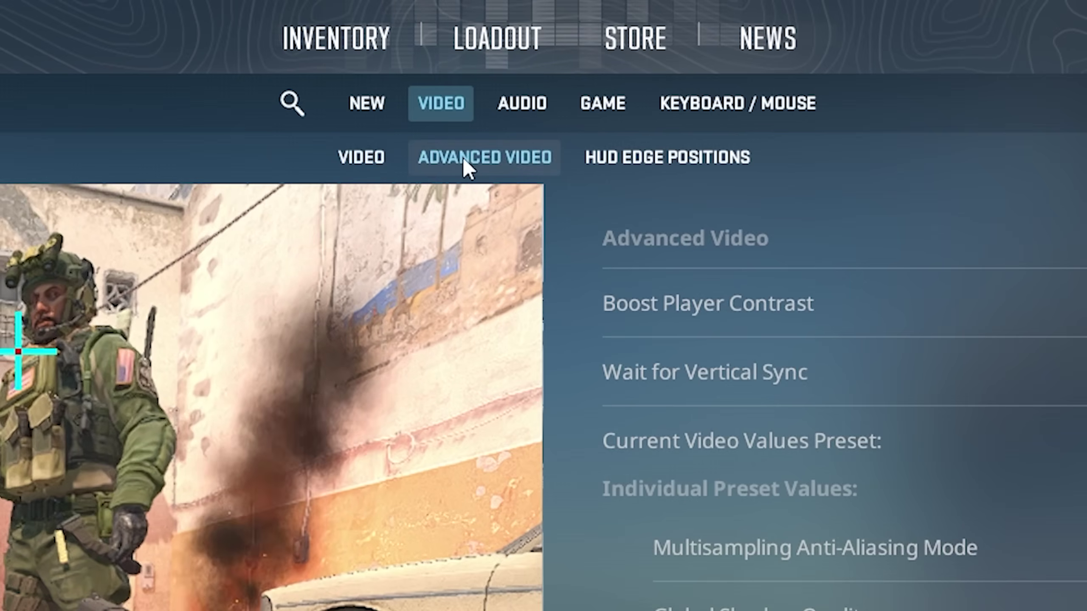
pyautogui.moveTo(675, 203)
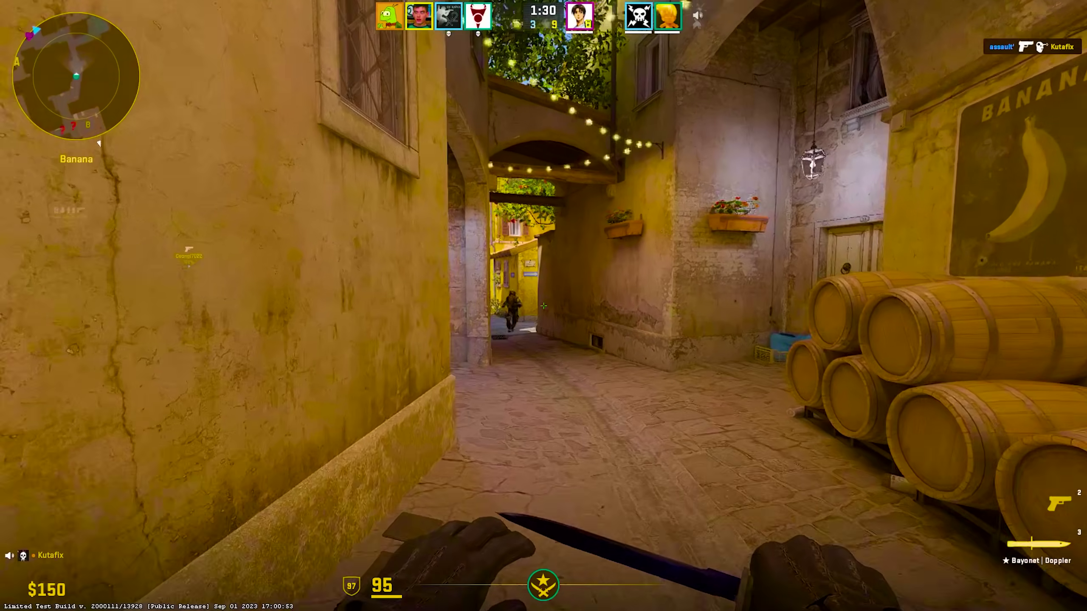
pyautogui.press('2')
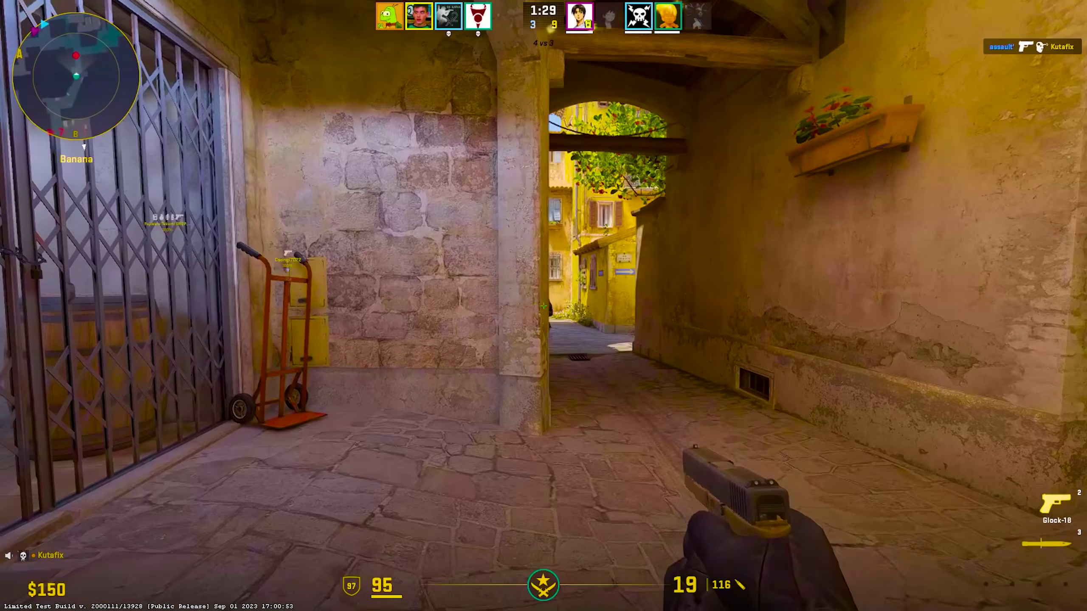
pyautogui.click(543, 305)
pyautogui.click(543, 305)
pyautogui.click(543, 305)
pyautogui.click(544, 305)
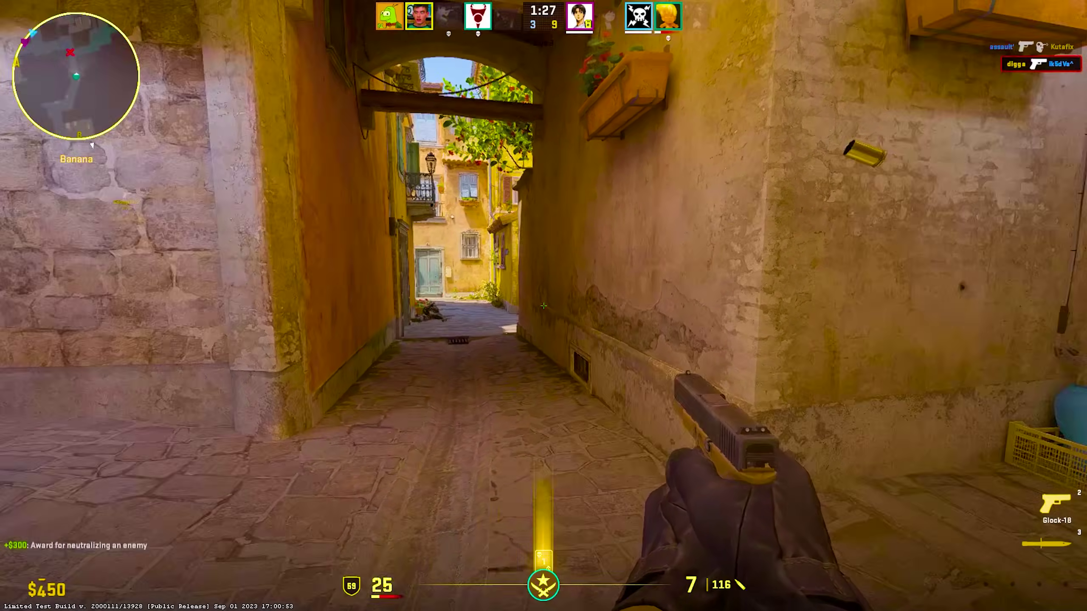
pyautogui.press('r')
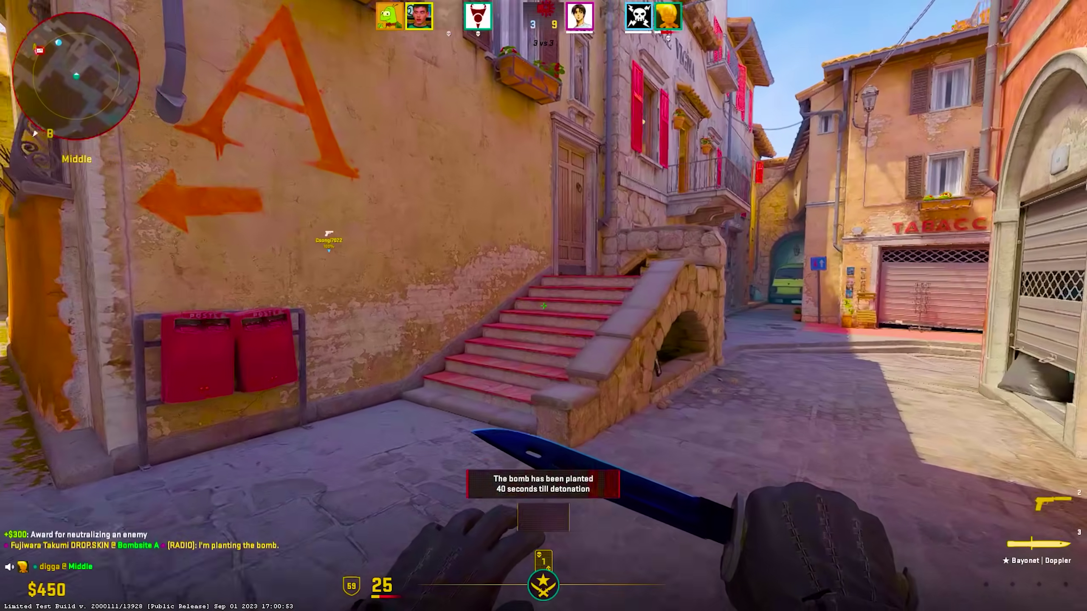
pyautogui.press('2')
pyautogui.press('3')
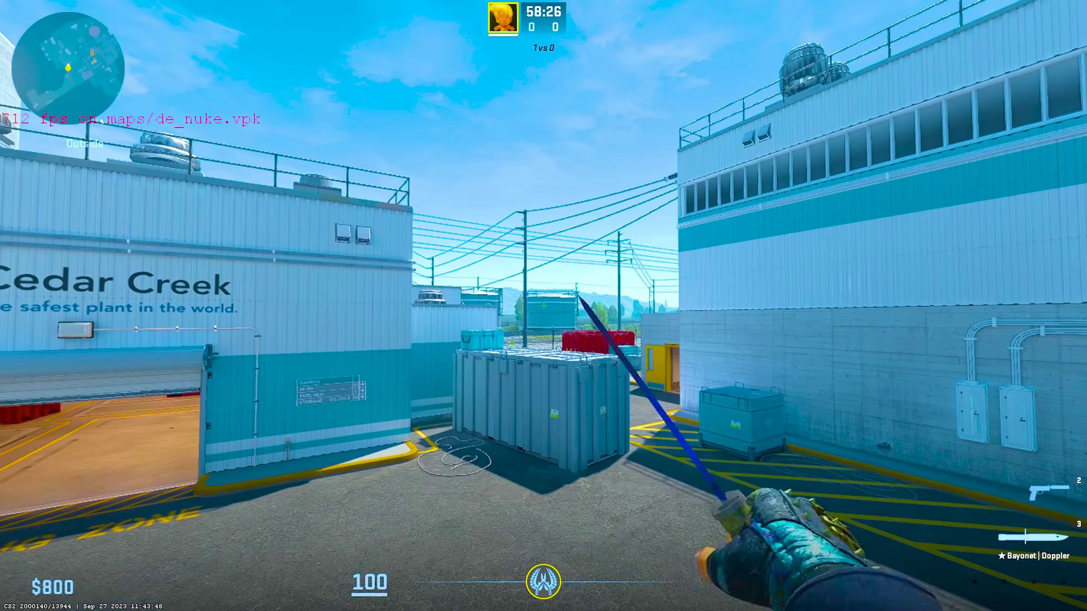
pyautogui.press('f')
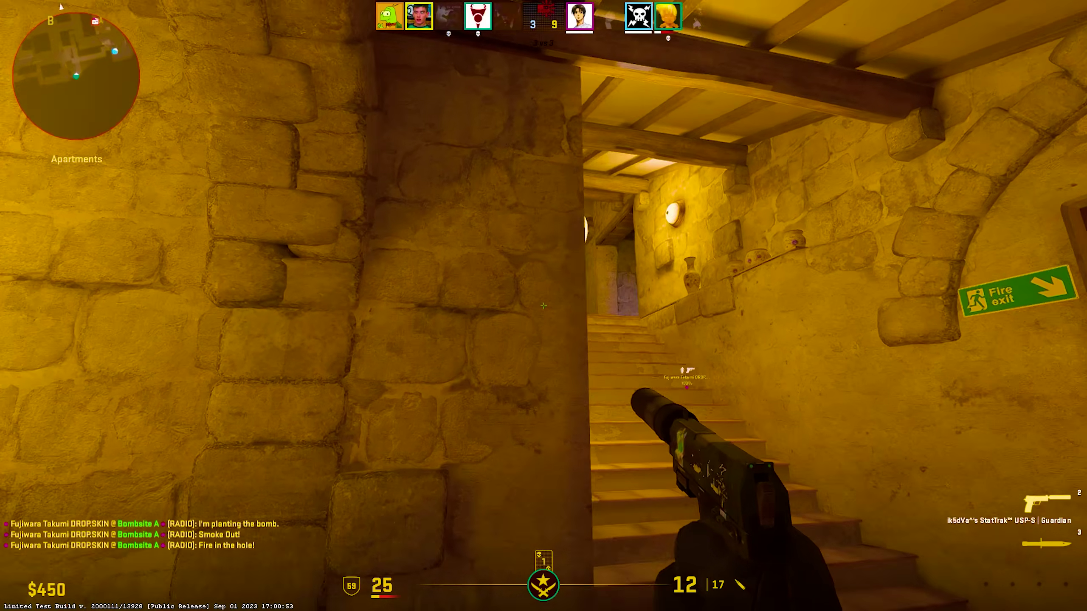
pyautogui.press('3')
pyautogui.press('2')
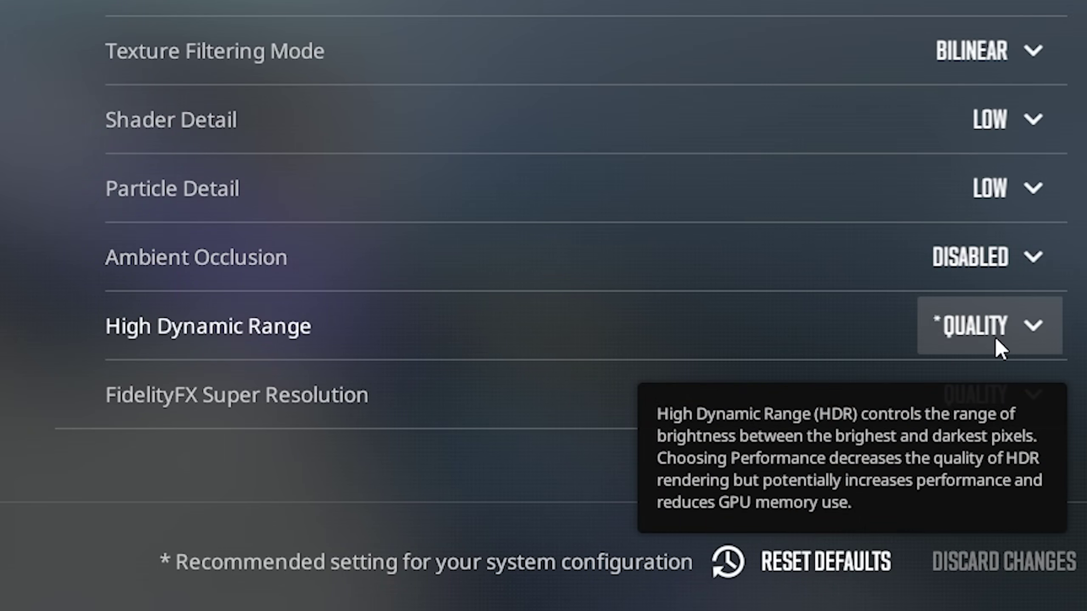
# - Examine the High Dynamic Range and FidelityFX Super Resolution options in the advanced video settings
pyautogui.click(995, 337)
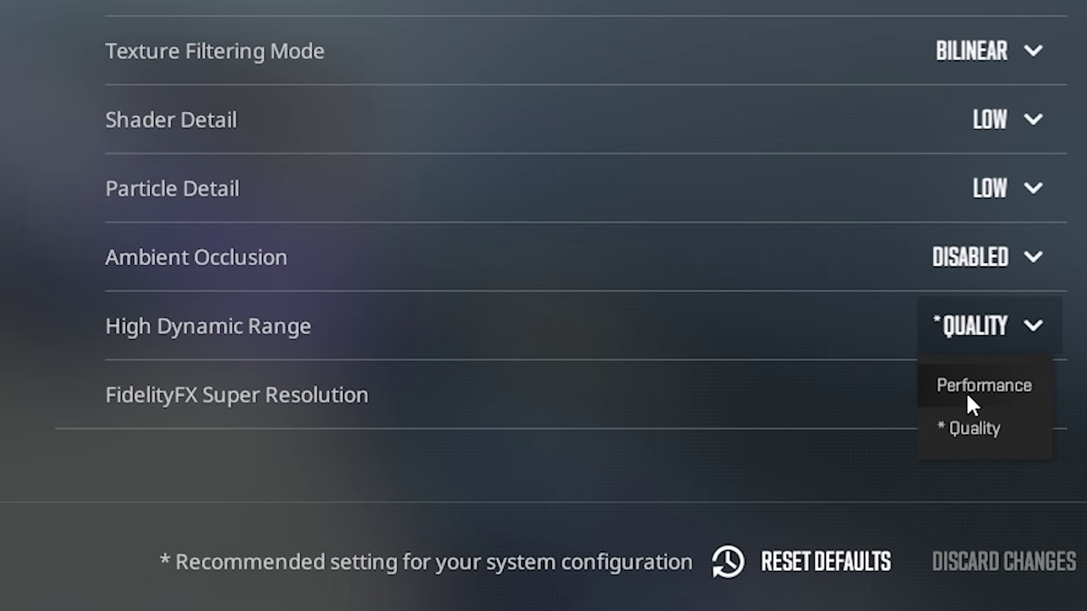
pyautogui.click(1033, 326)
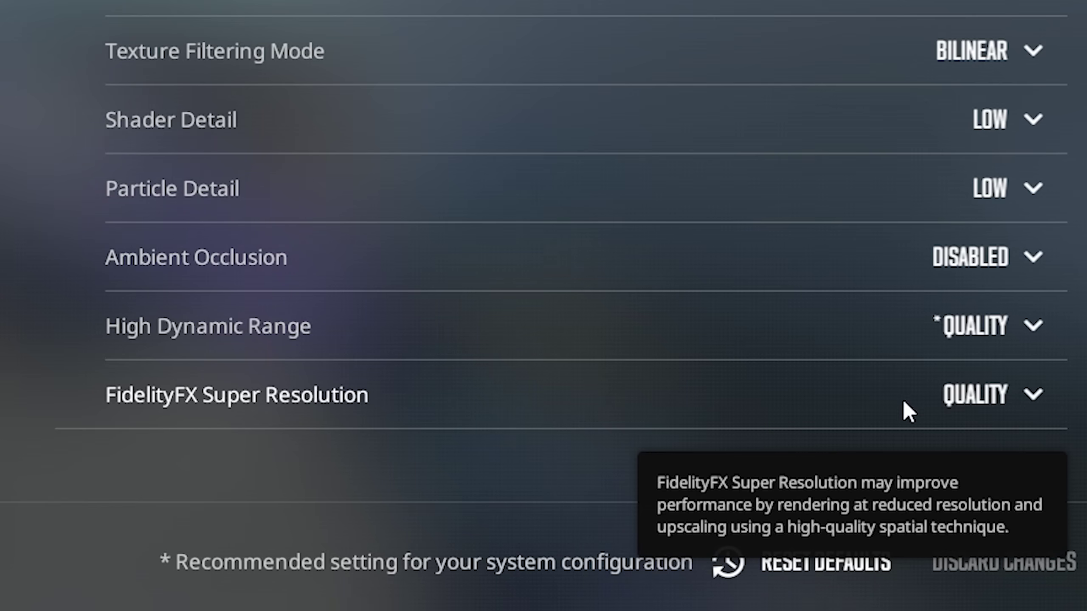
pyautogui.click(965, 396)
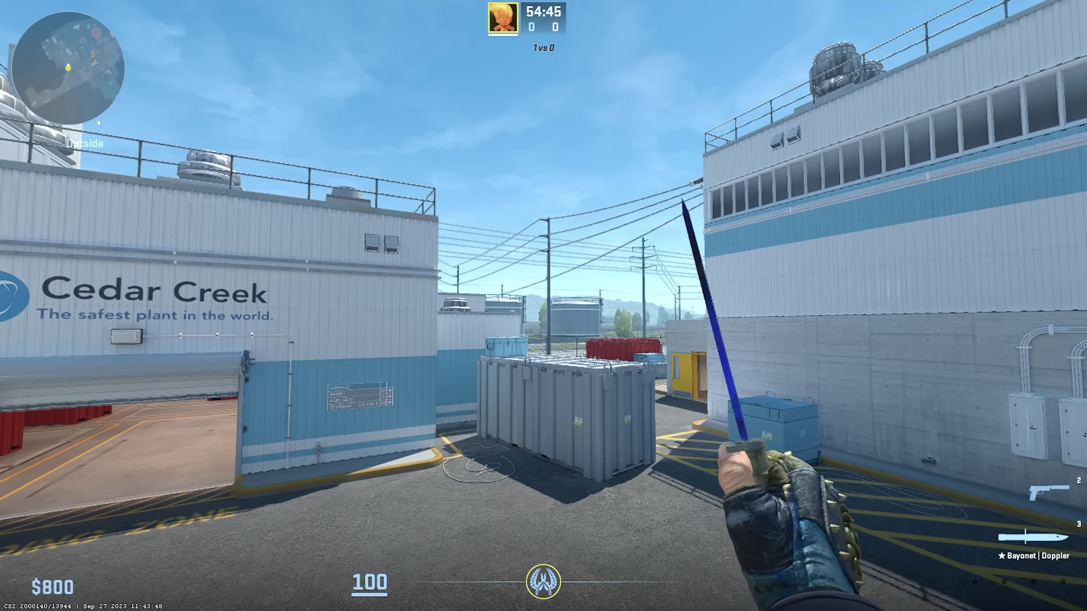
# - Set viewmodel_fov to 68 through the developer console and inspect the knife in the game
pyautogui.press('`')
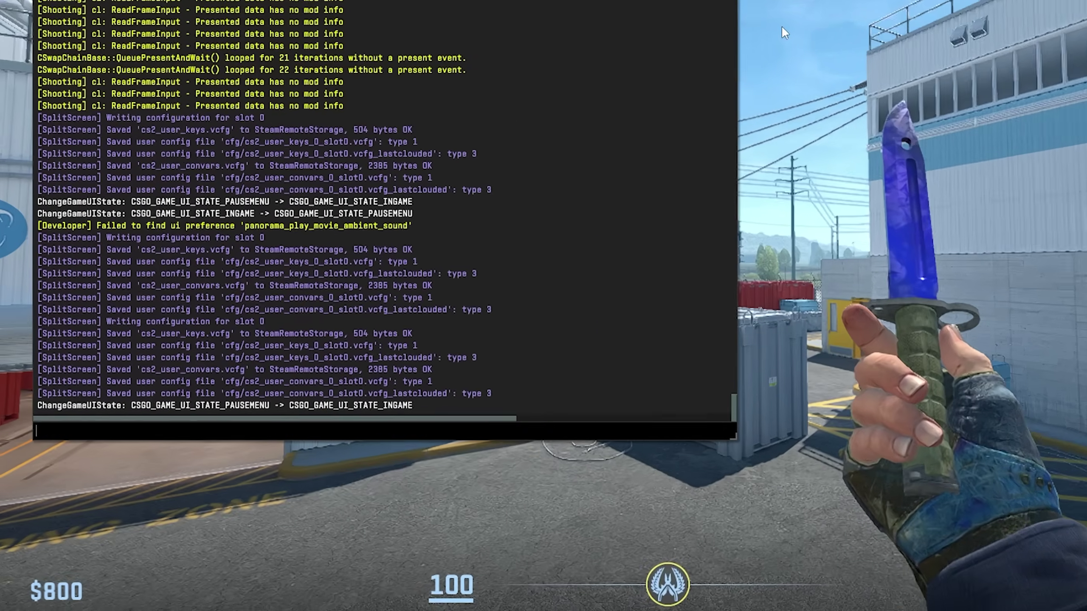
pyautogui.write('viewmodel')
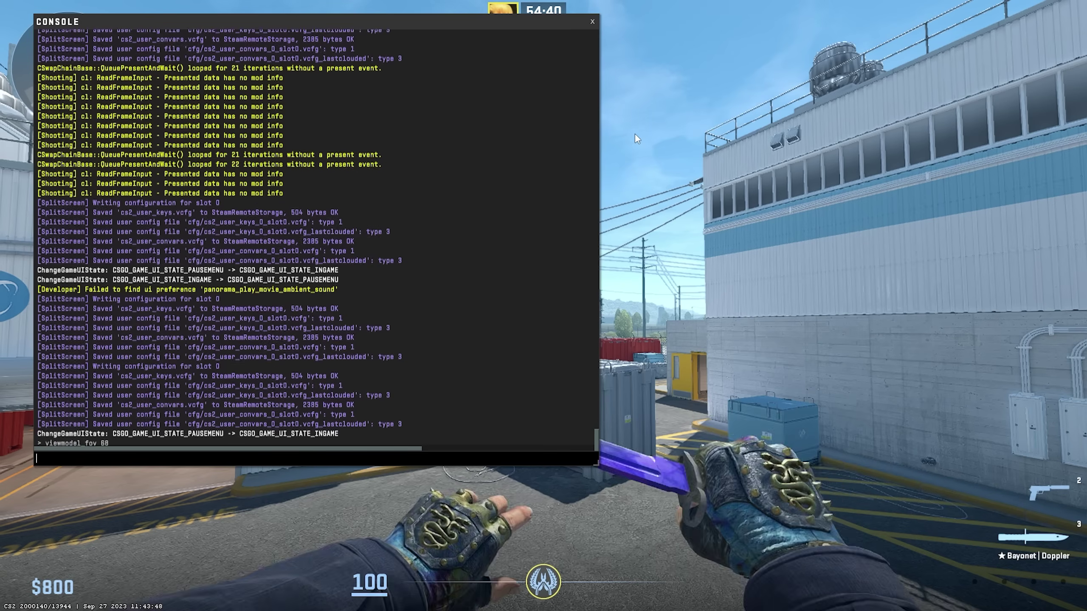
pyautogui.press('`')
pyautogui.press('f')
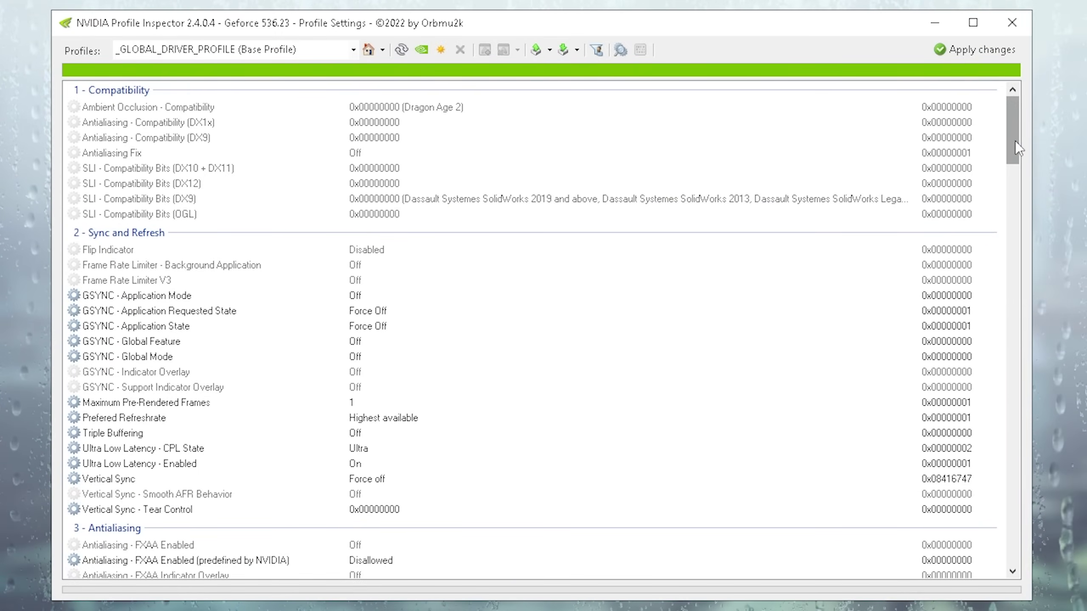
# - Look over the base profile in NVIDIA Profile Inspector and the tool's 2.4.0.4 release page on GitHub
pyautogui.moveTo(1016, 142); pyautogui.dragTo(1009, 237)
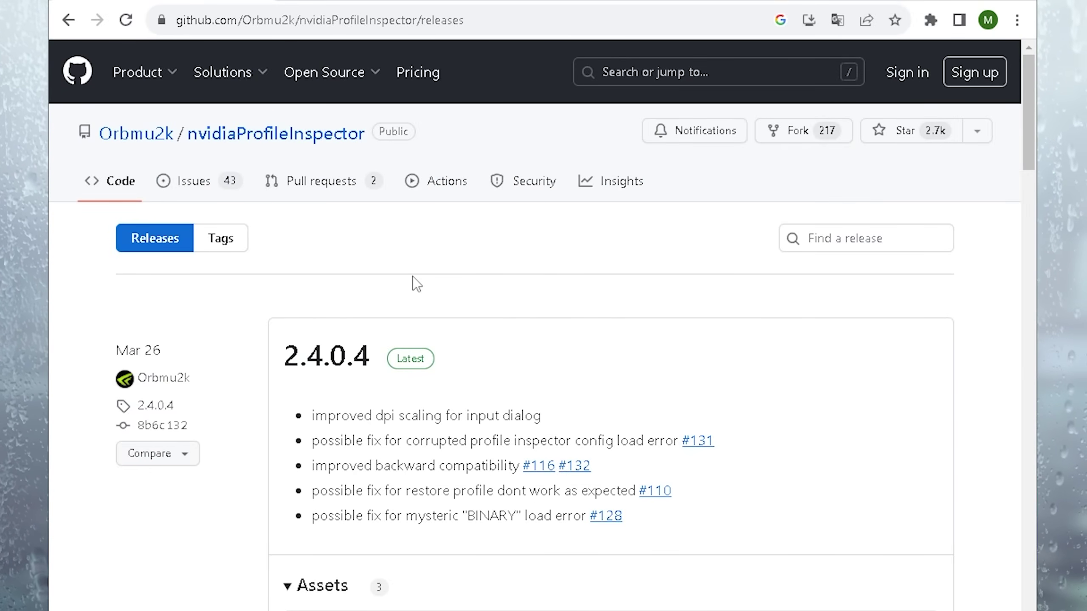
pyautogui.scroll(-7, 597, 252)
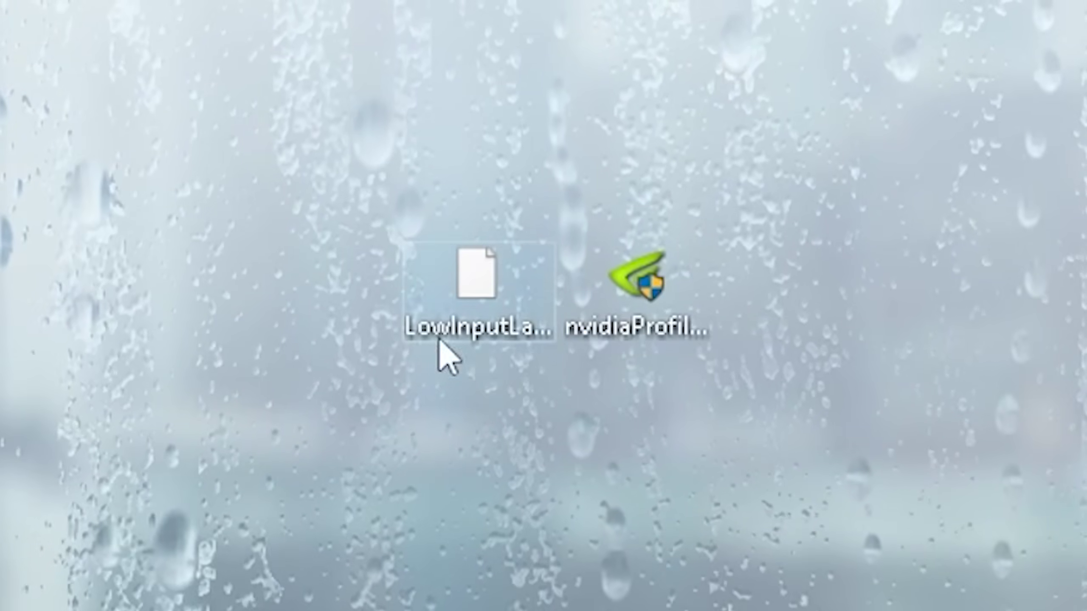
# - Import the user-defined profile LowInputLatencyProfile.nip from the desktop into NVIDIA Profile Inspector
pyautogui.click(456, 295)
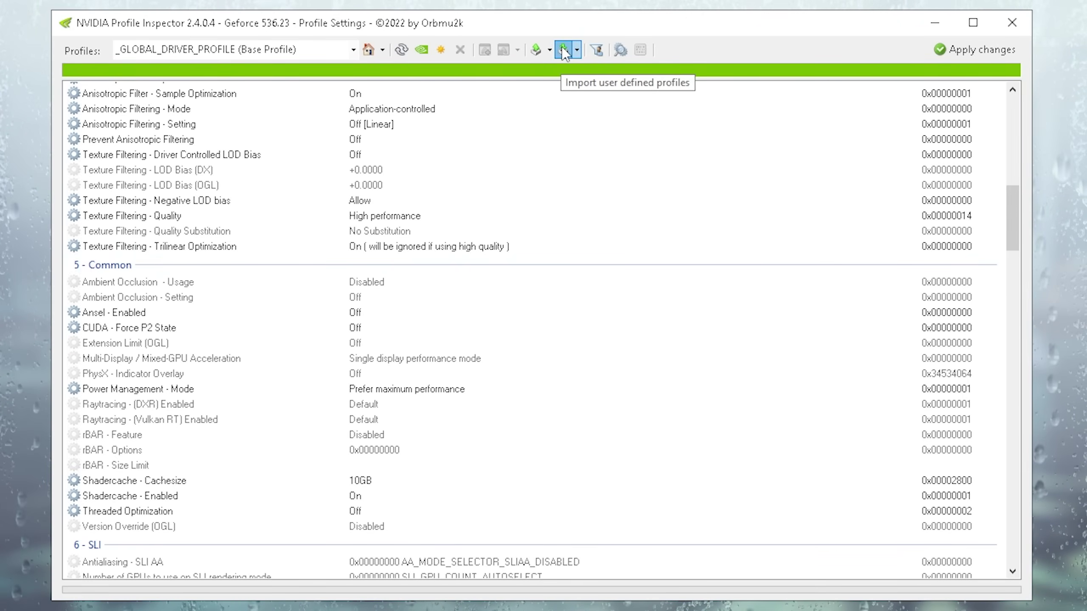
pyautogui.click(562, 45)
pyautogui.click(574, 68)
pyautogui.click(543, 144)
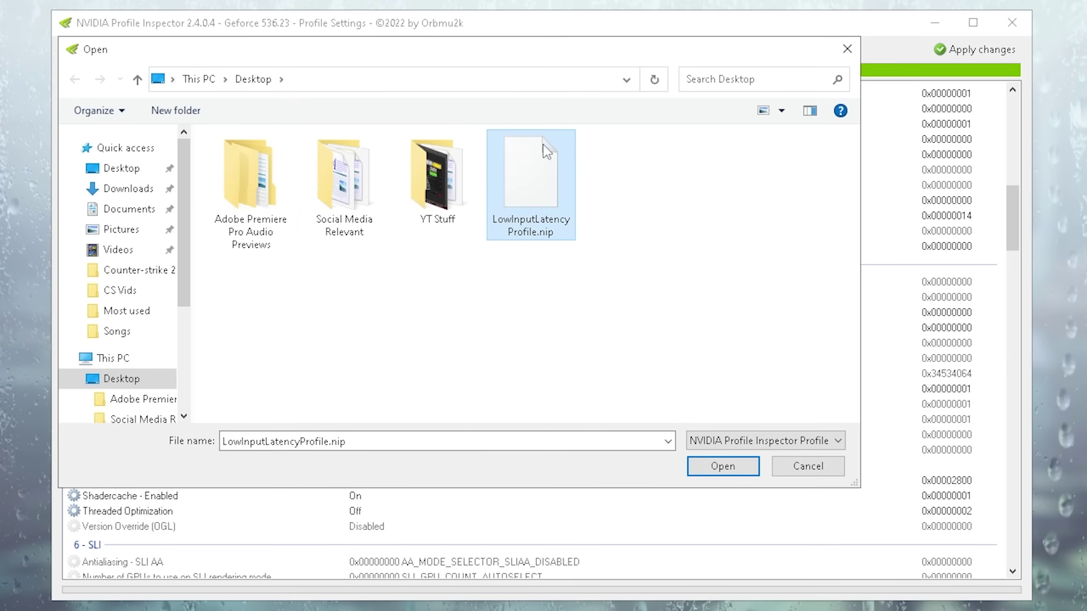
pyautogui.click(705, 465)
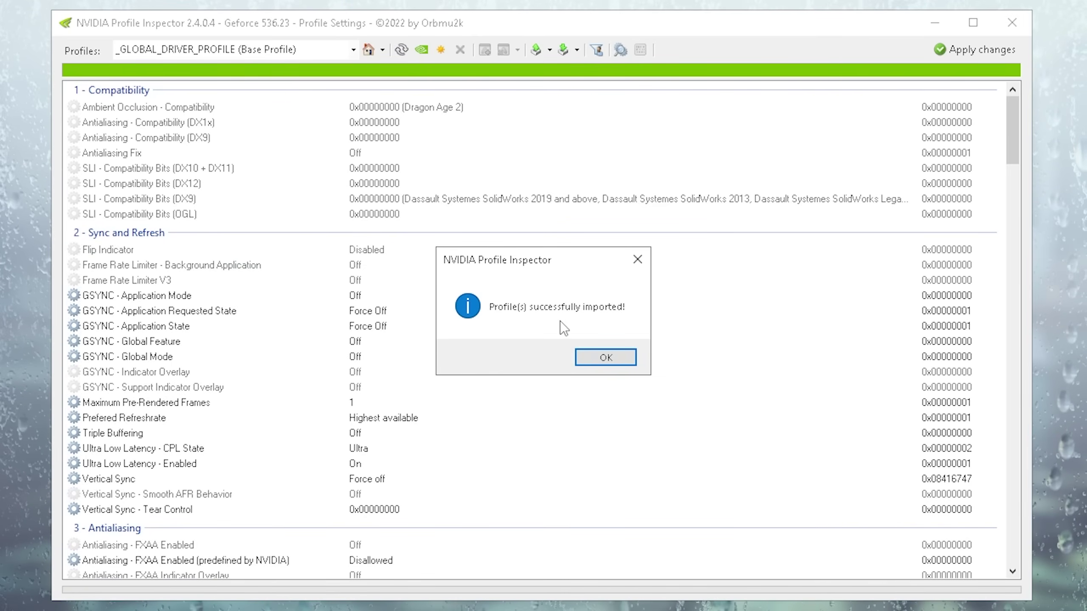
pyautogui.click(601, 357)
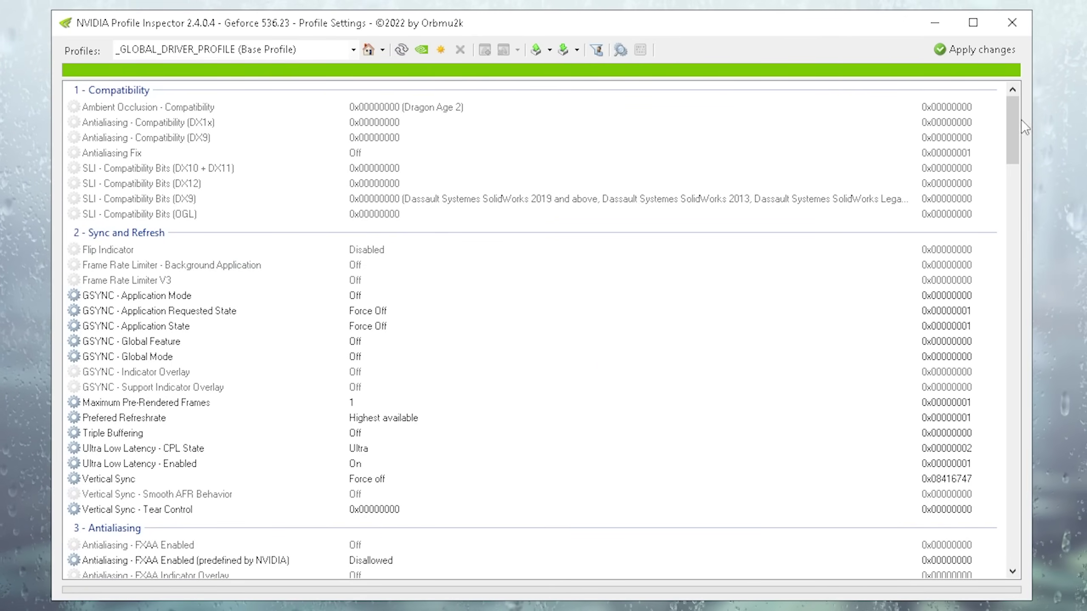
# - Review the base profile's sync, antialiasing, texture filtering and common settings, and apply the changes
pyautogui.moveTo(1017, 124); pyautogui.dragTo(241, 265)
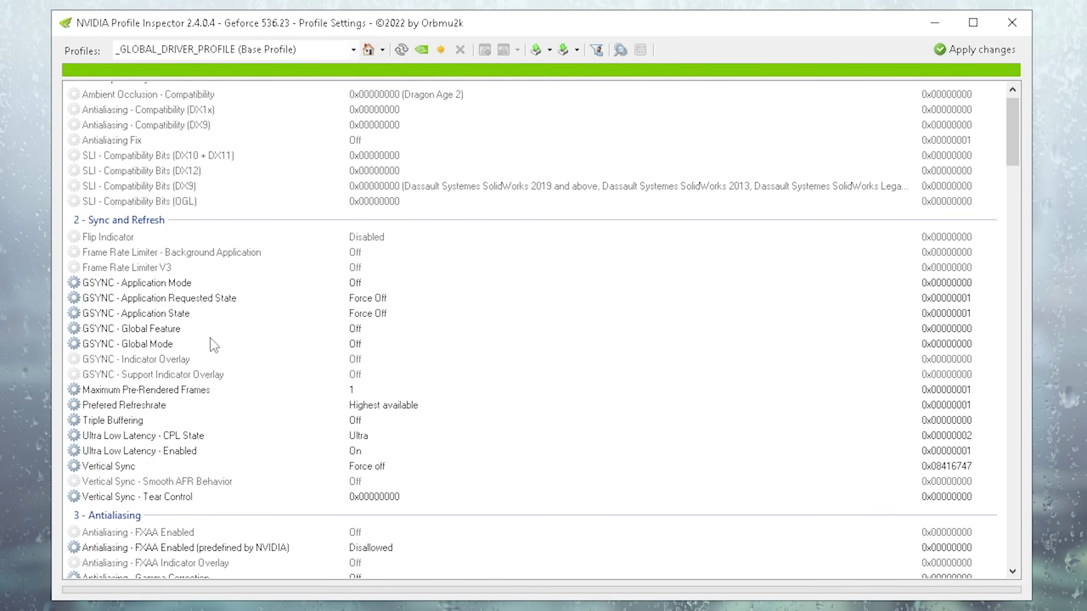
pyautogui.scroll(-3, 157, 373)
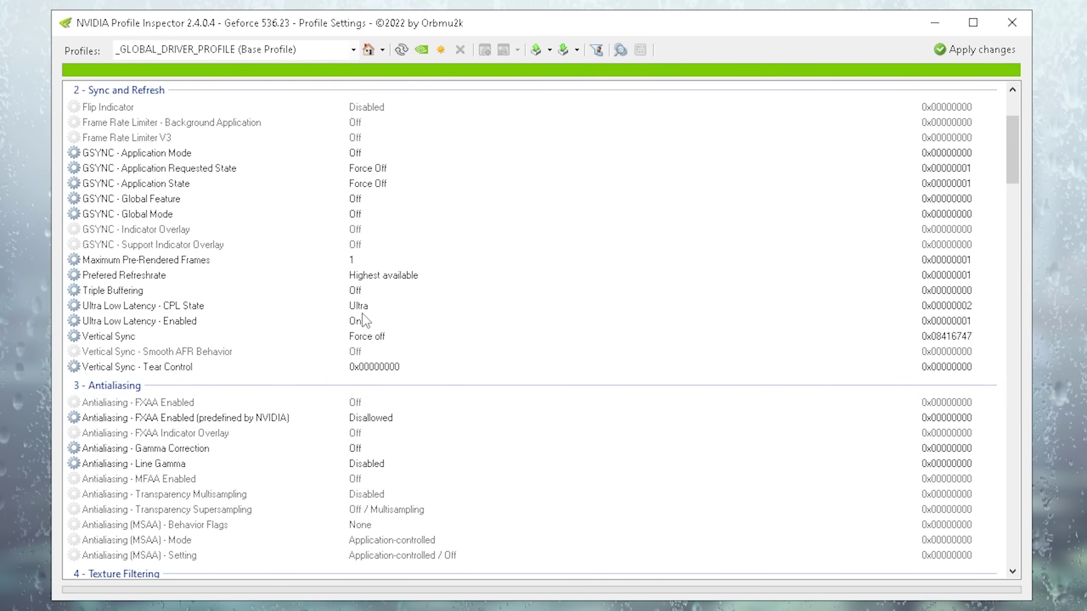
pyautogui.scroll(-7, 236, 302)
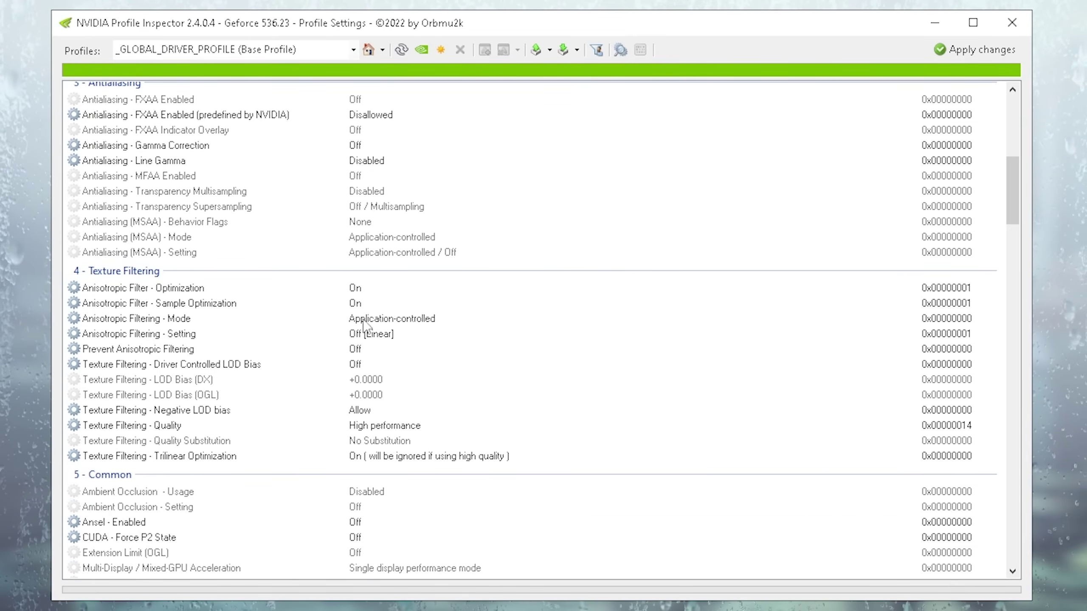
pyautogui.scroll(-2, 489, 319)
pyautogui.scroll(-1, 495, 313)
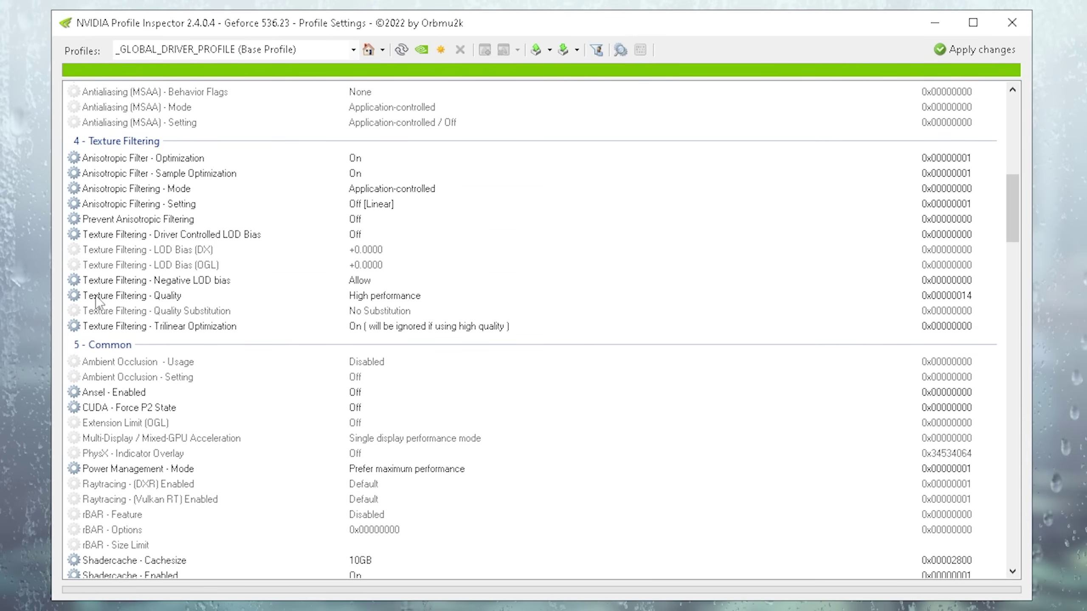
pyautogui.scroll(-2, 496, 297)
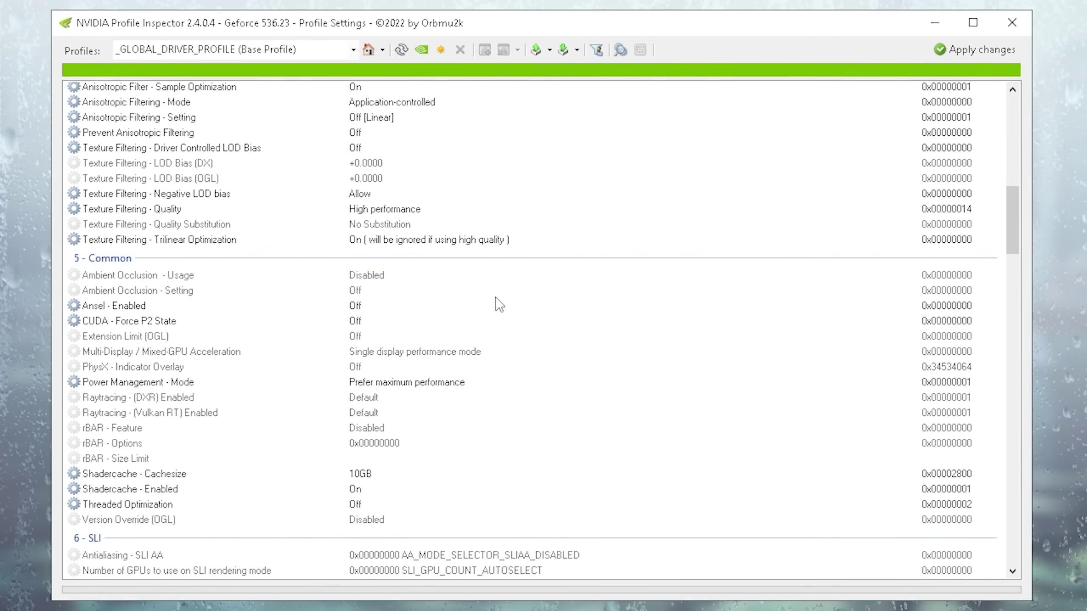
pyautogui.scroll(3, 493, 298)
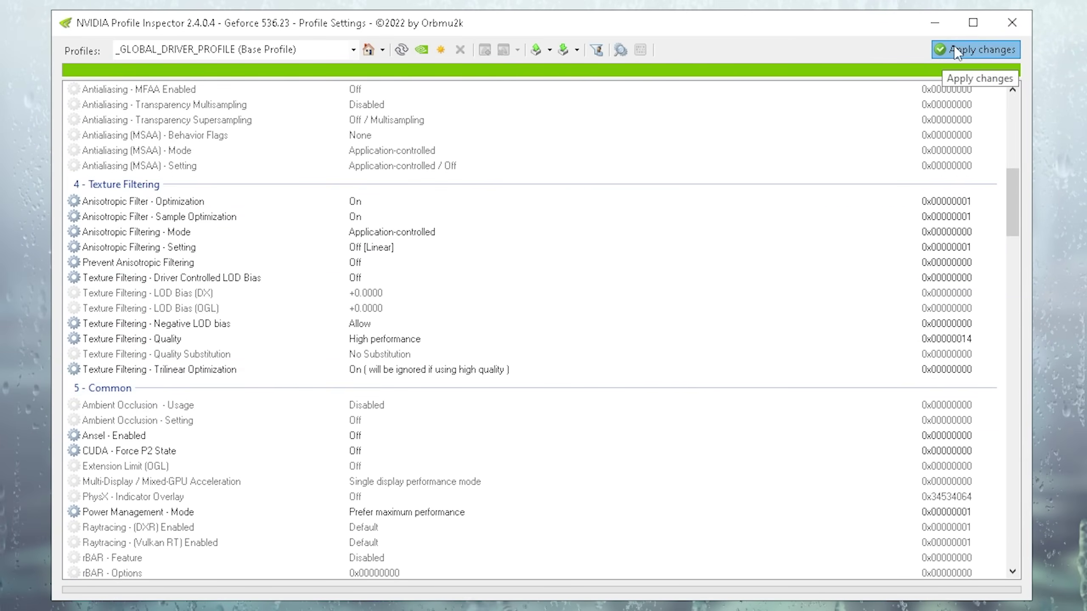
pyautogui.click(954, 46)
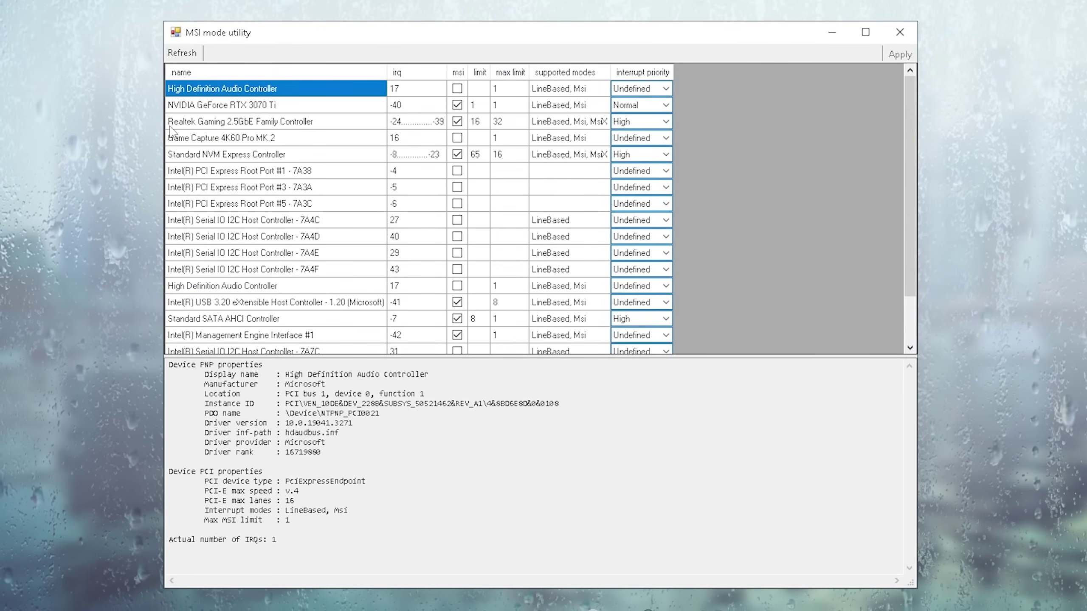
# - Look over the device list in MSI mode utility and read the Guru3D forum thread about the MSI tool
pyautogui.press('Down')
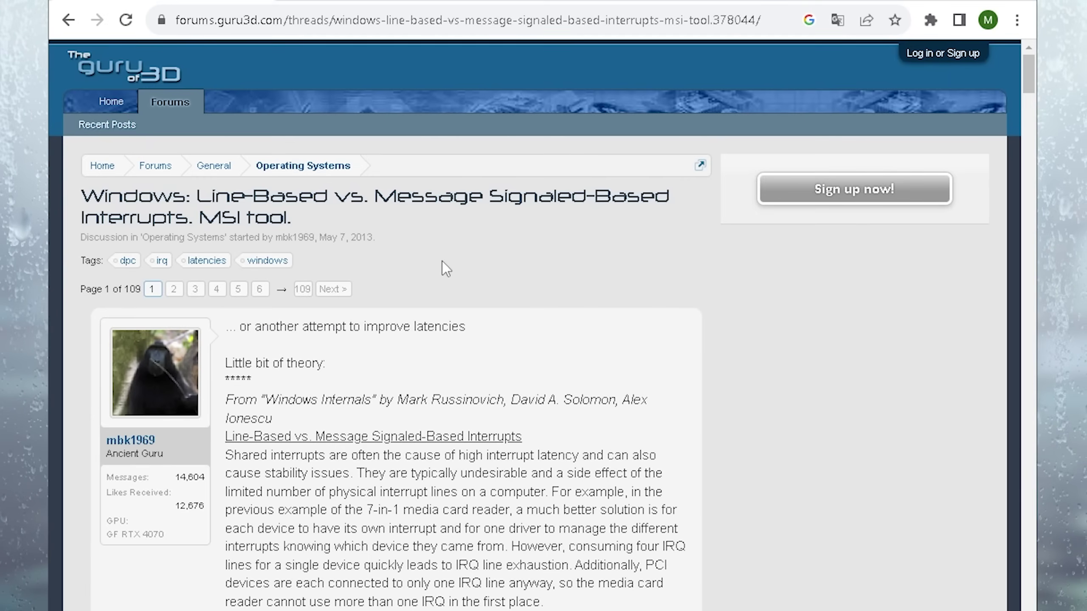
pyautogui.scroll(-20, 445, 268)
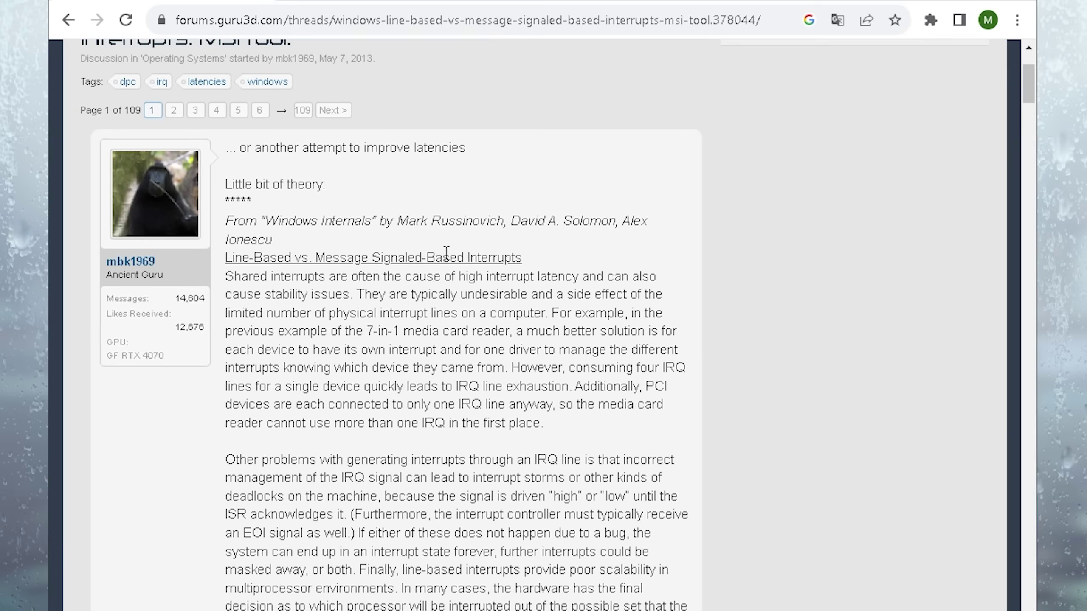
pyautogui.scroll(-20, 382, 263)
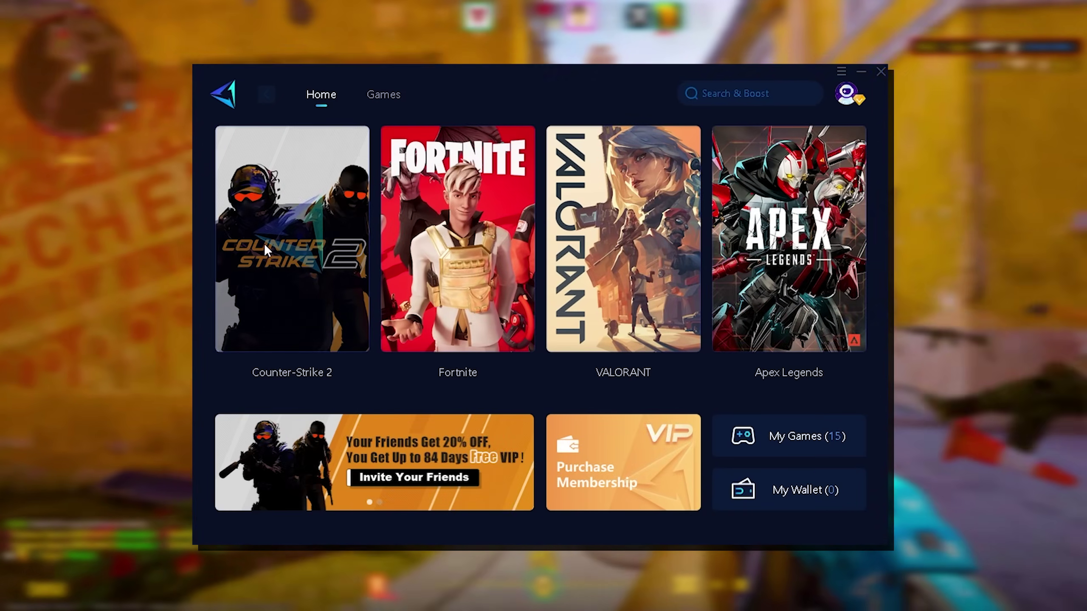
# - Switch to the game booster and open Counter-Strike 2 from its home page
pyautogui.click(264, 246)
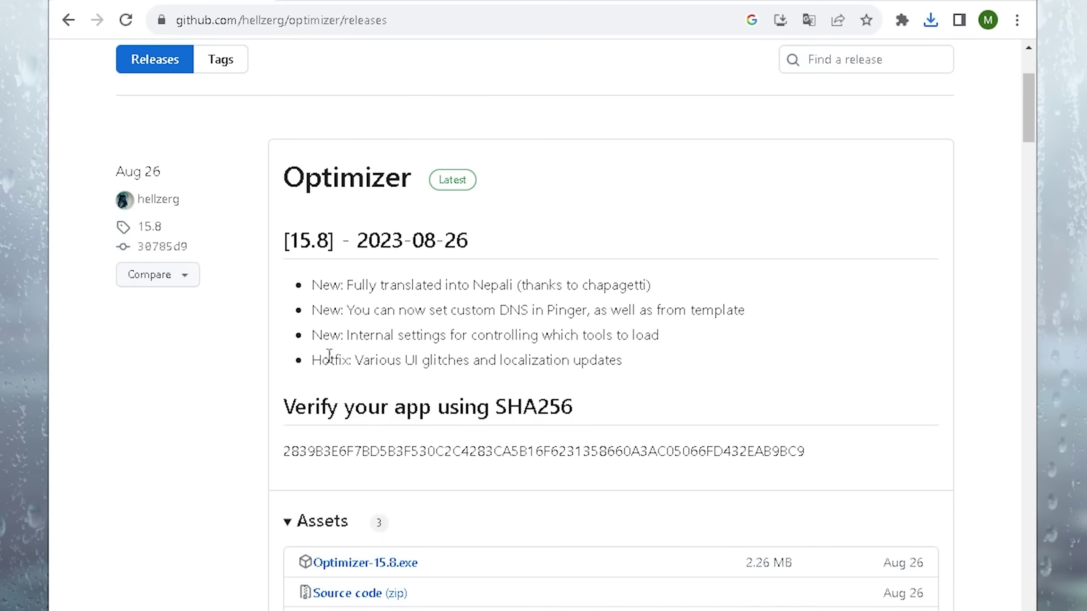
# - View the Optimizer 15.8 release on GitHub, and read Optimizer's descriptions of Optimize Performance and Disable Telemetry Tasks
pyautogui.scroll(-4, 339, 343)
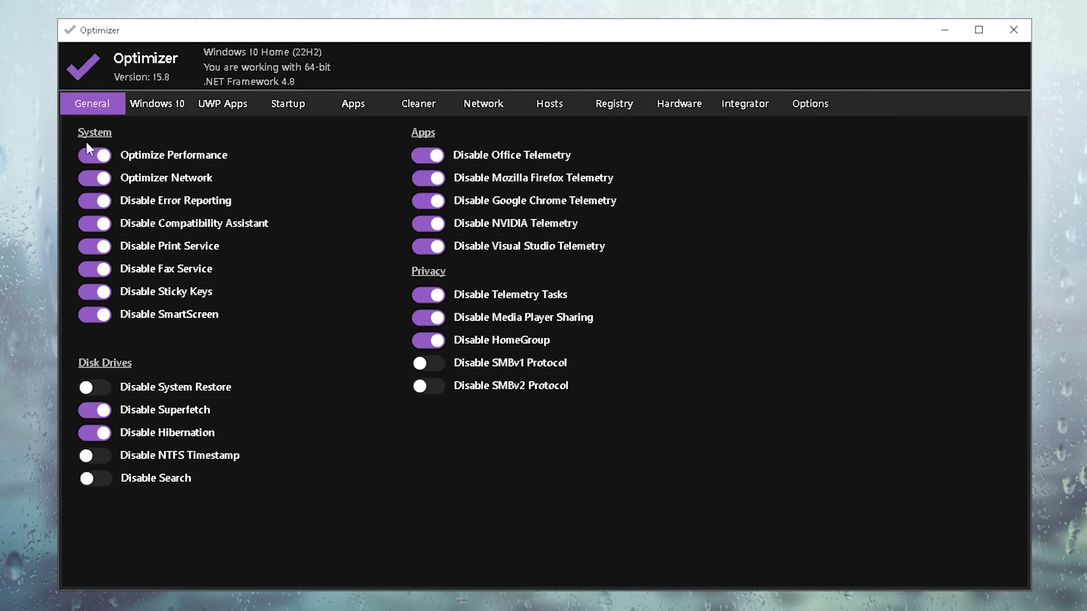
pyautogui.click(147, 156)
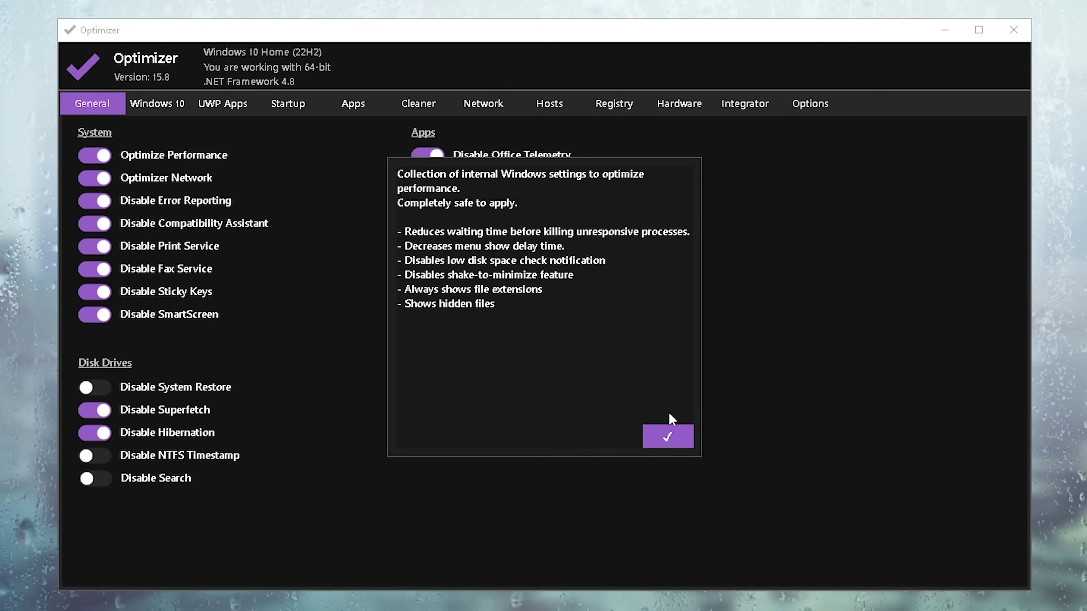
pyautogui.click(668, 436)
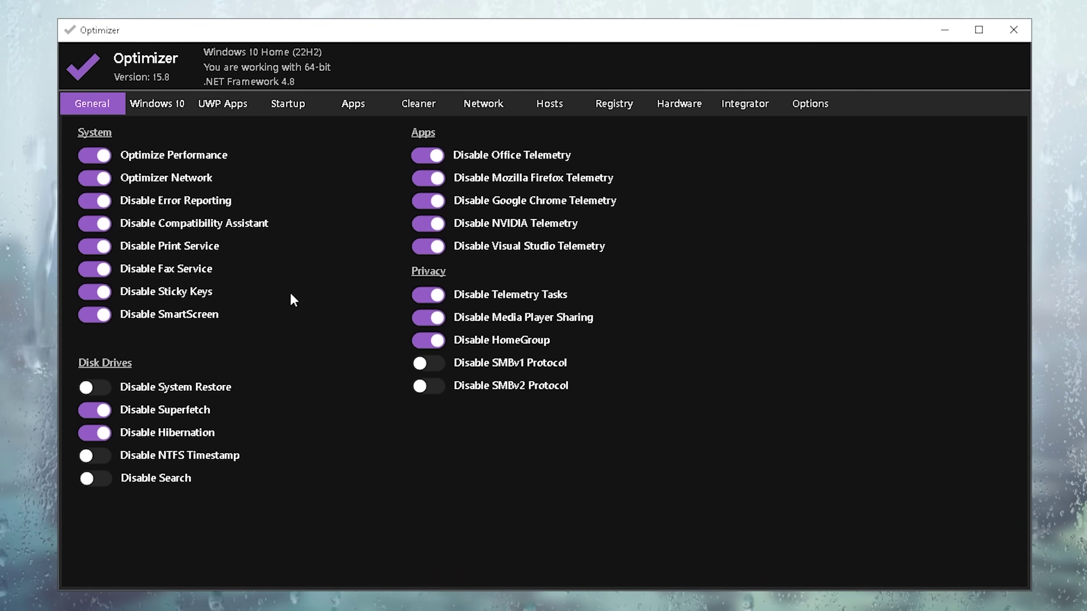
pyautogui.click(516, 295)
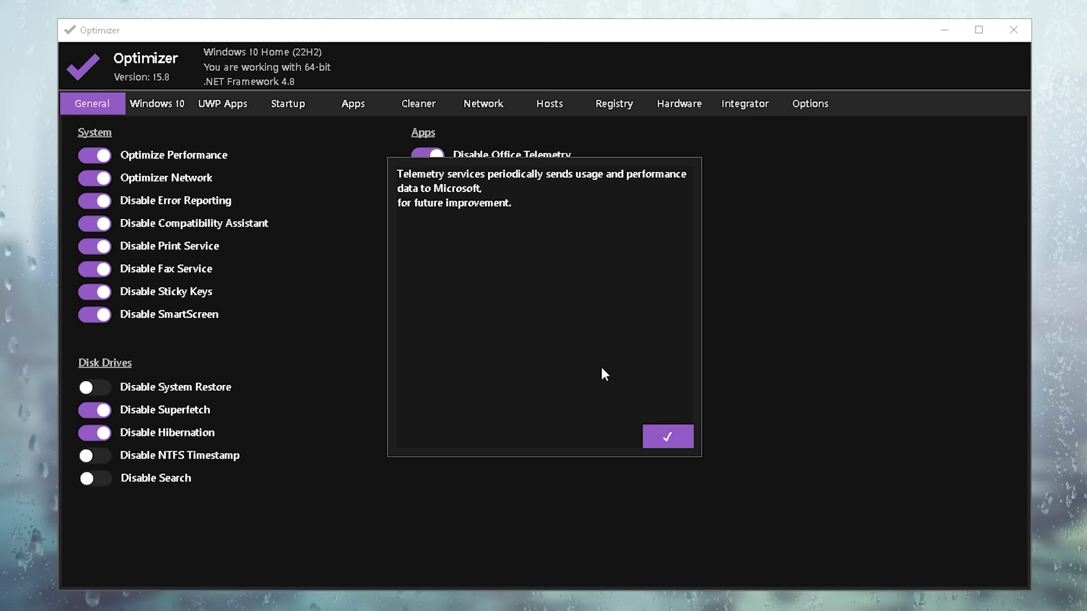
# - Close the telemetry description, and turn Optimize Performance off and back on in the system options
pyautogui.click(673, 437)
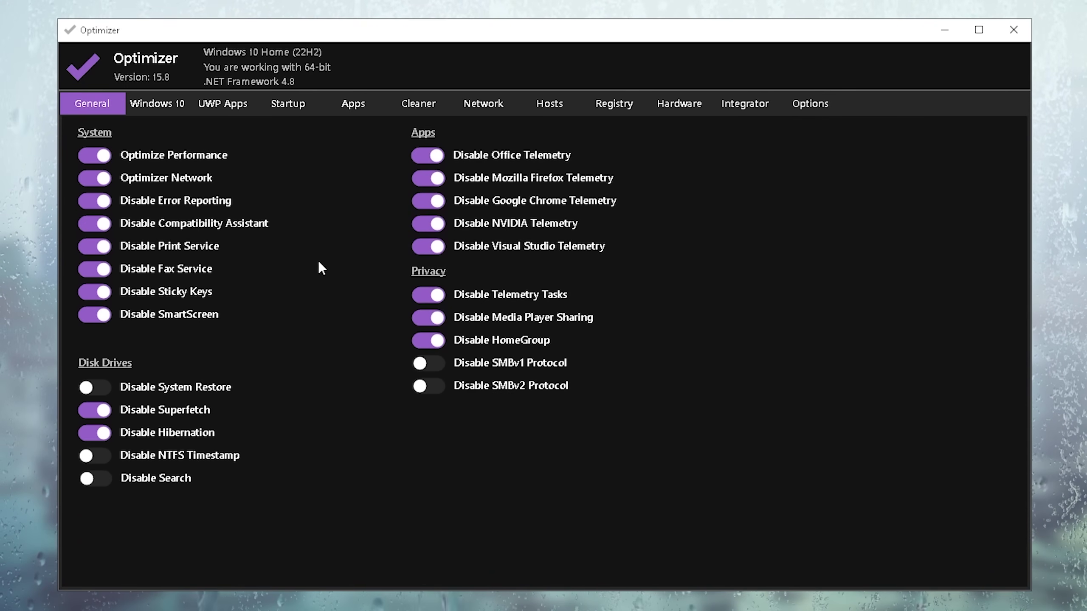
pyautogui.click(91, 157)
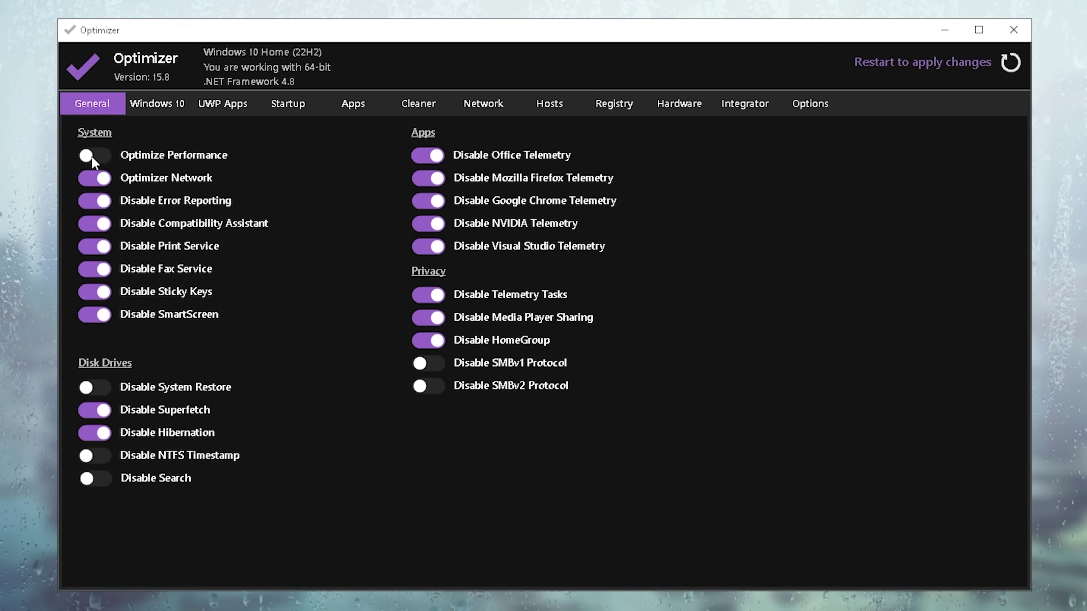
pyautogui.click(90, 155)
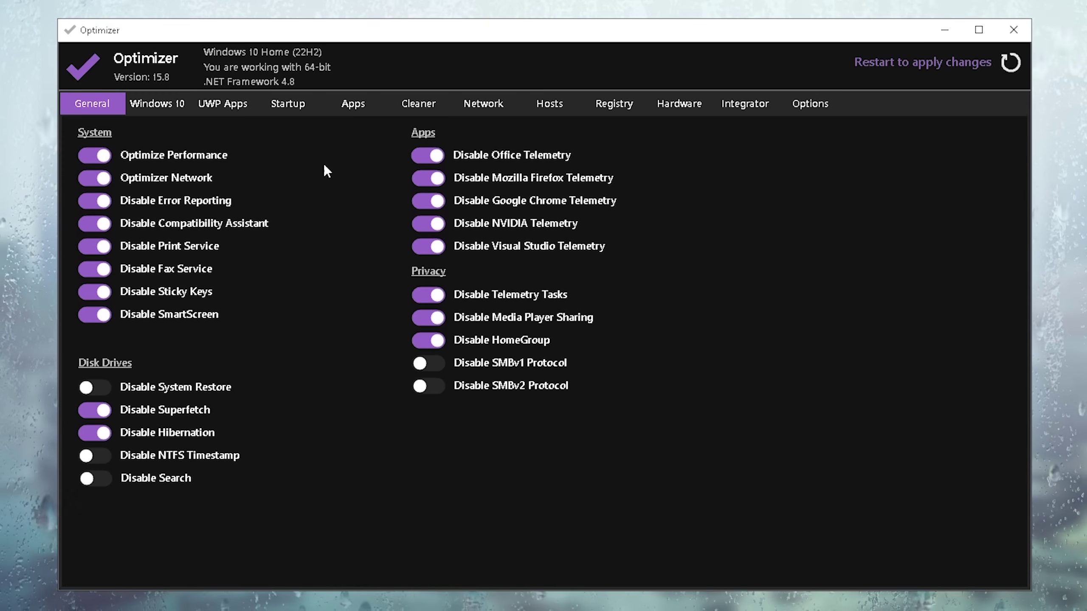
# - Delete the GalaxyClient and RazerCortex entries from the Windows startup items
pyautogui.click(282, 106)
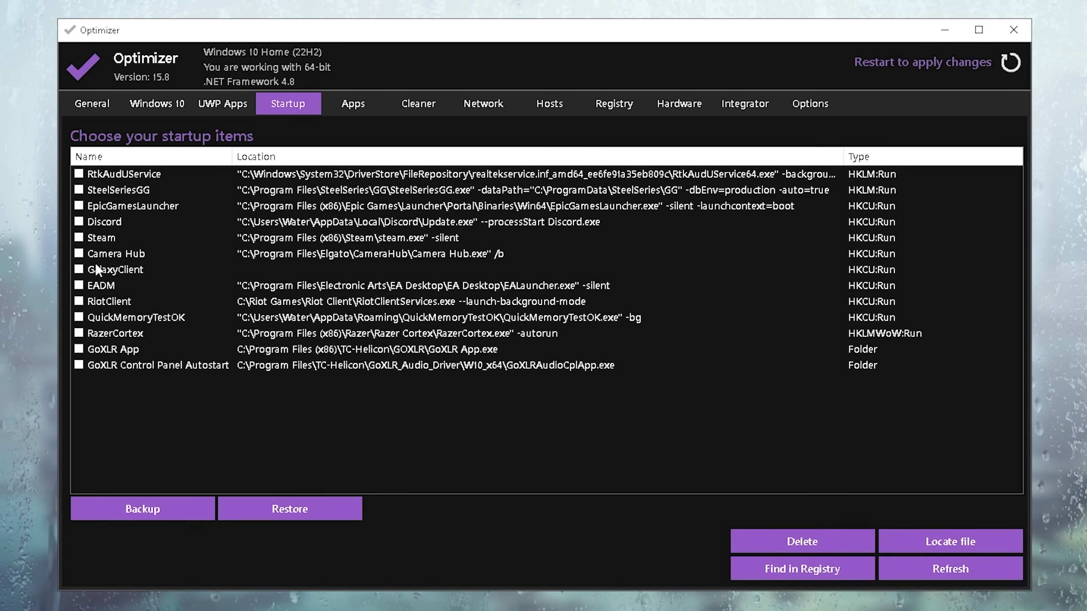
pyautogui.click(79, 317)
pyautogui.click(792, 538)
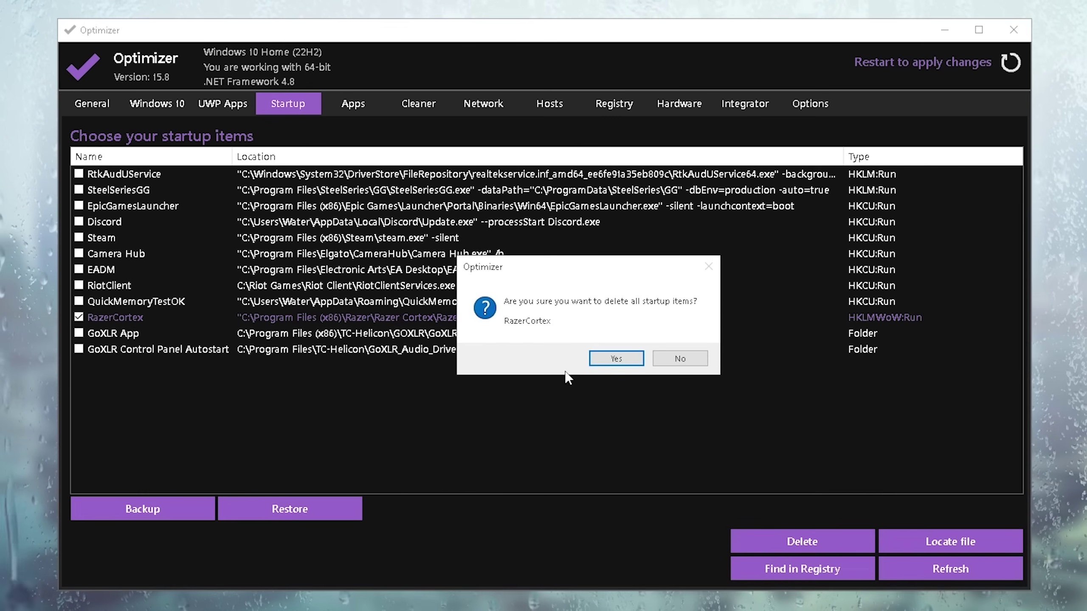
pyautogui.click(615, 362)
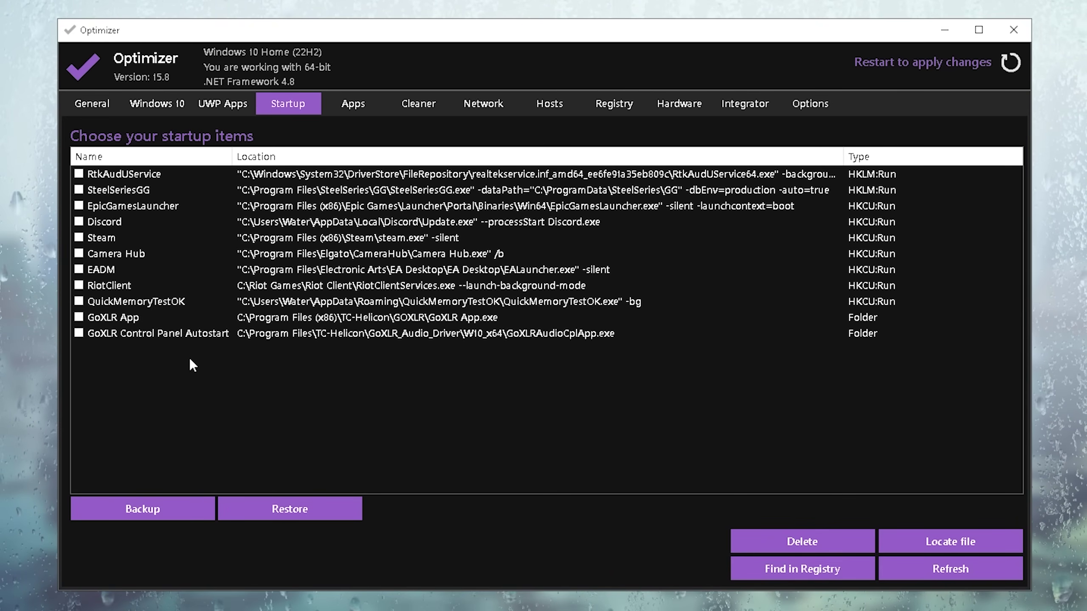
# - Select Windows temporary files, BSOD minidumps, error reports and Empty Recycle Bin for cleaning, analyze them and run the cleanup
pyautogui.click(417, 104)
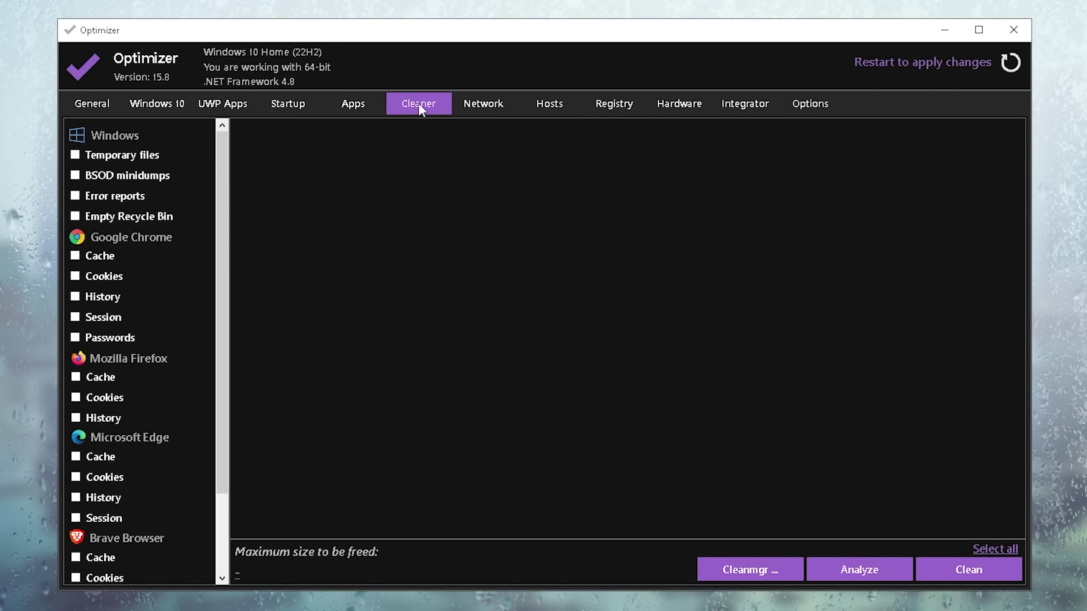
pyautogui.click(74, 155)
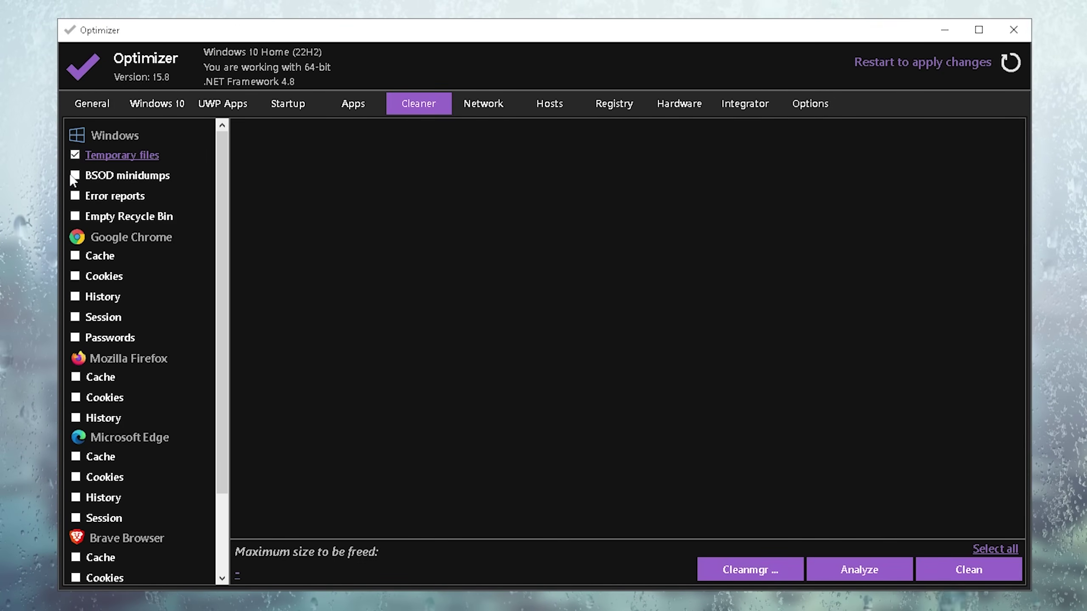
pyautogui.click(74, 176)
pyautogui.click(75, 197)
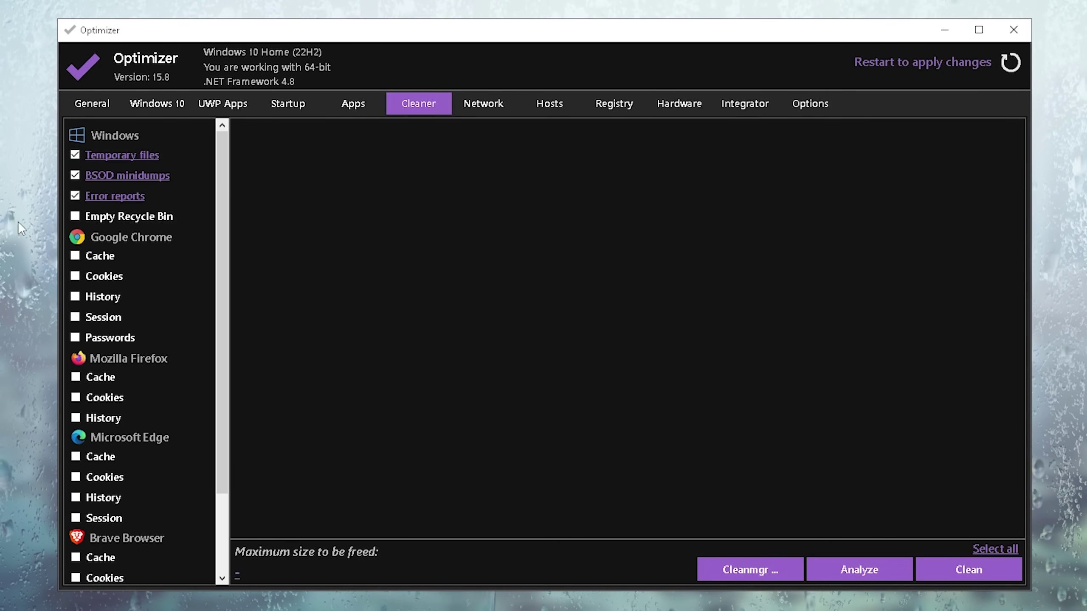
pyautogui.click(75, 216)
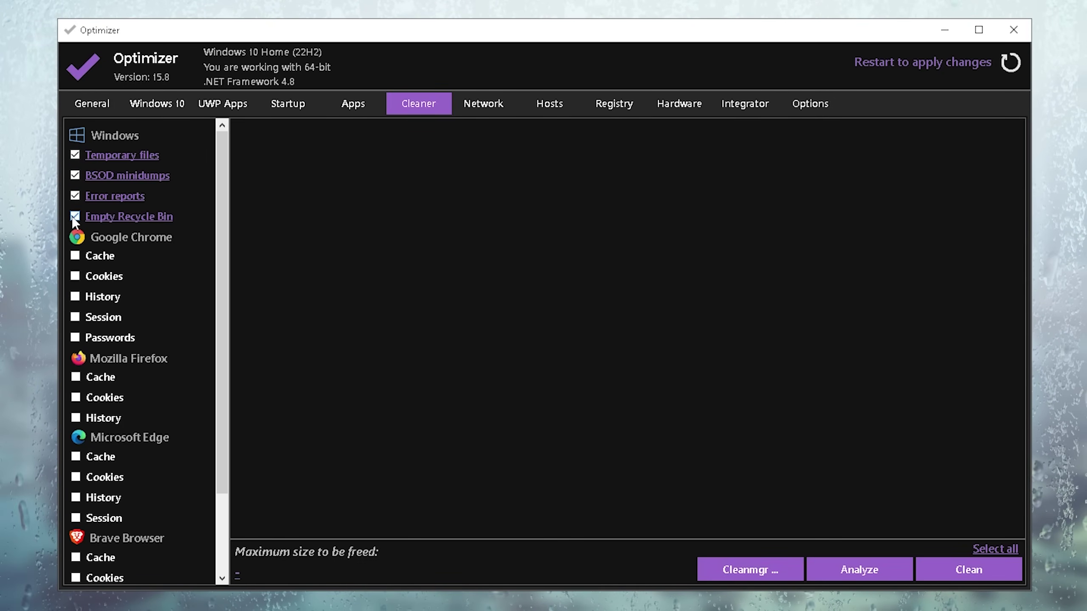
pyautogui.click(893, 568)
pyautogui.click(947, 569)
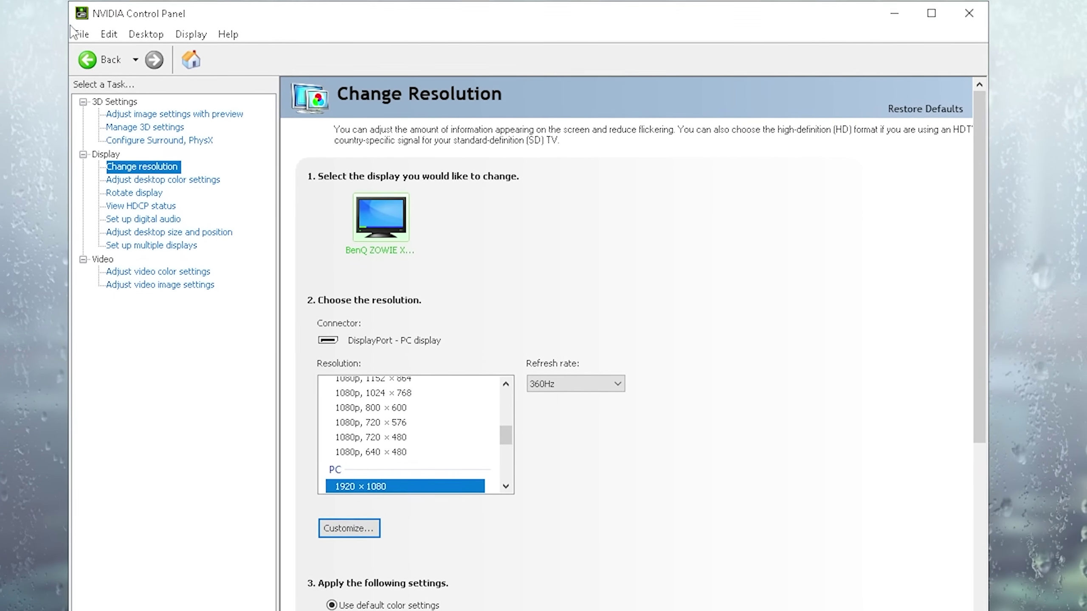
# - Switch to NVIDIA Control Panel and view the desktop color settings and the video color settings
pyautogui.click(128, 180)
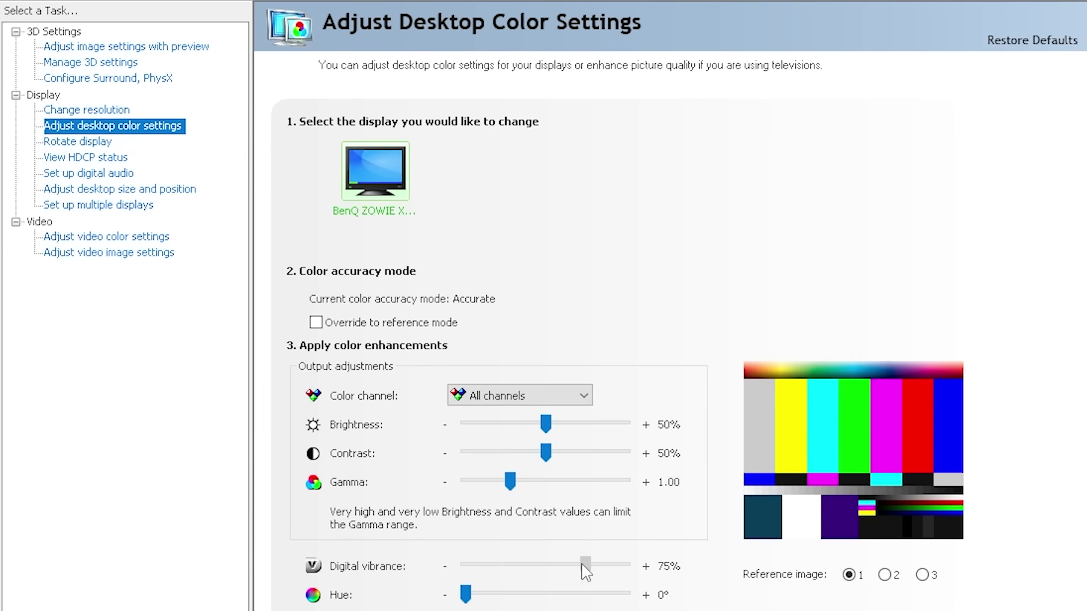
pyautogui.click(98, 236)
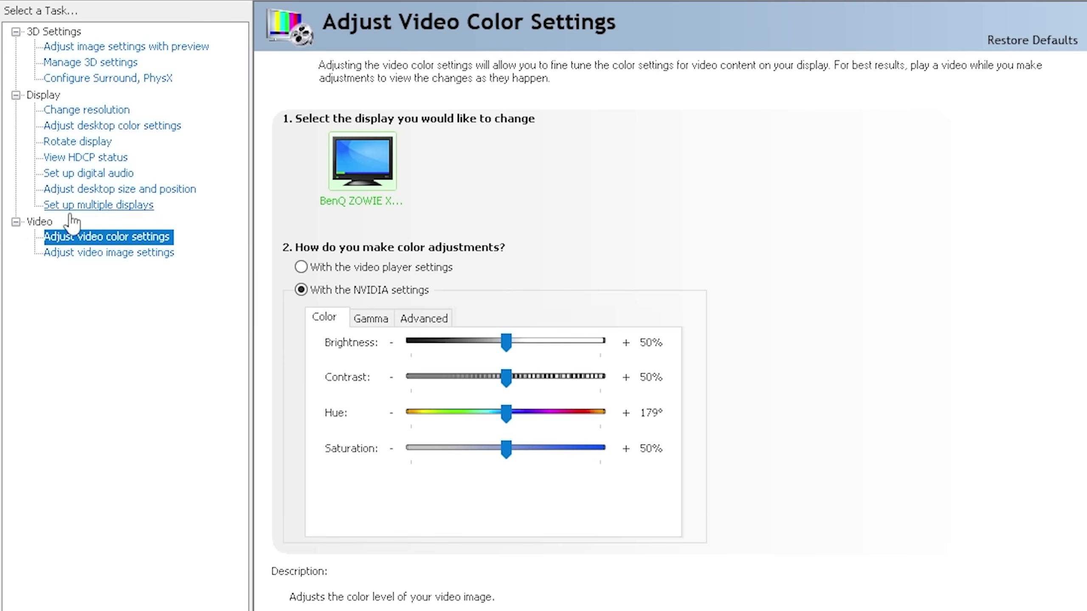